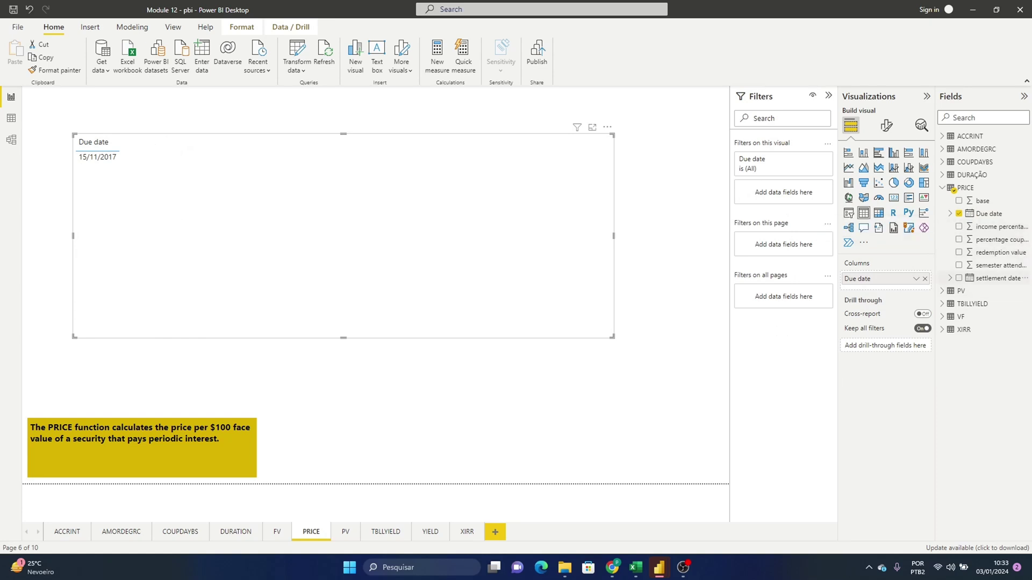
Add the settlement date field to the table visual as a plain date instead of a date hierarchy
{"action": "left_click_drag", "start_coordinate": [995, 278], "coordinate": [887, 292]}
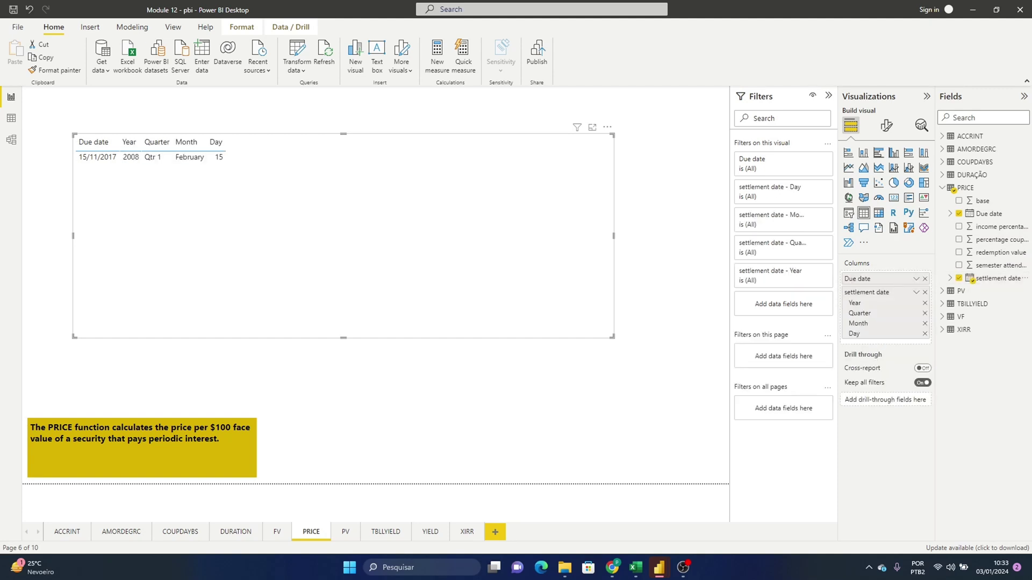
{"action": "left_click", "coordinate": [916, 292]}
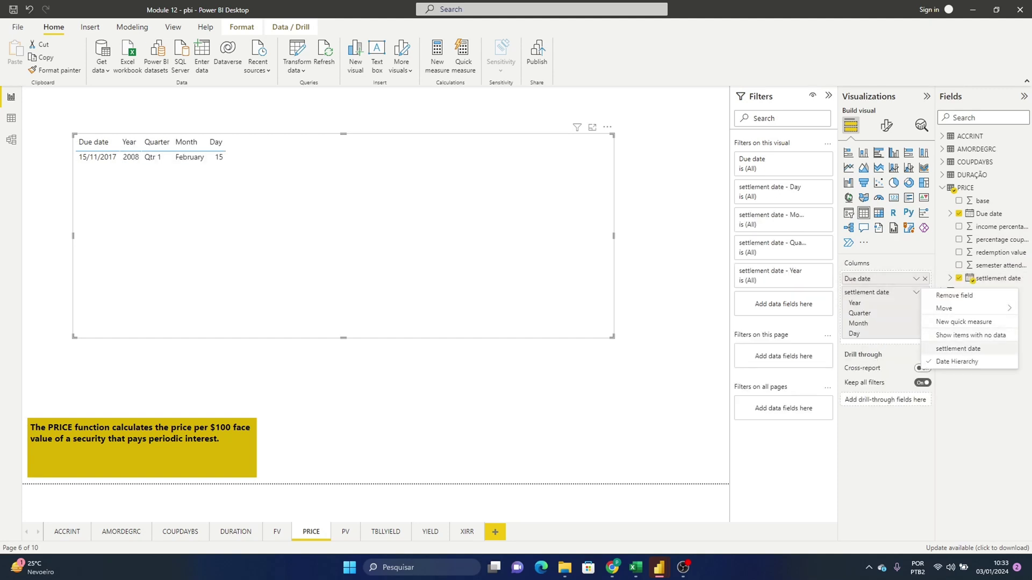
{"action": "left_click", "coordinate": [989, 348]}
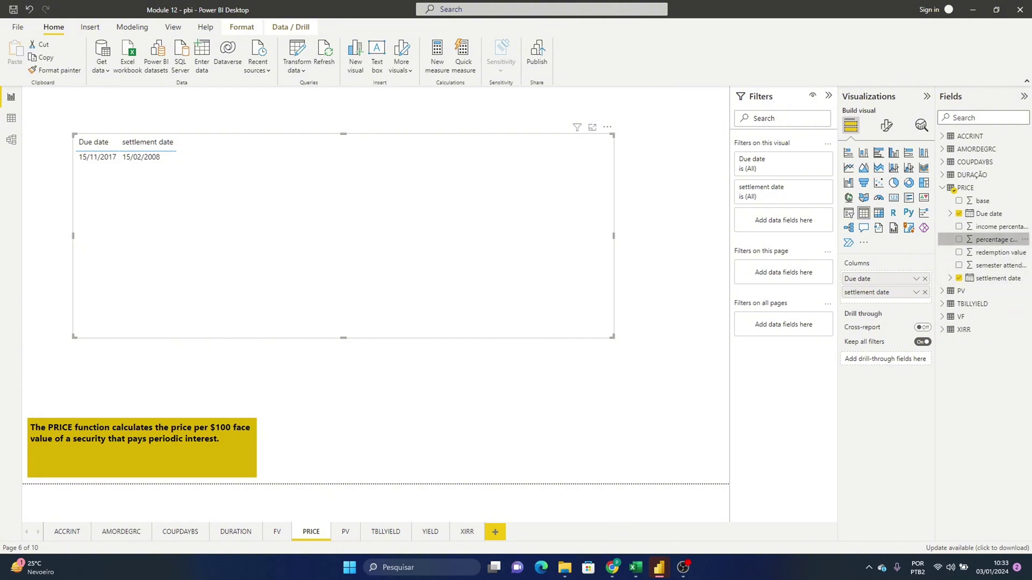
Add percentage coupon, income percentage, redemption value, semester attendance and base as further columns of the table visual, in that order
{"action": "left_click_drag", "start_coordinate": [995, 239], "coordinate": [881, 304]}
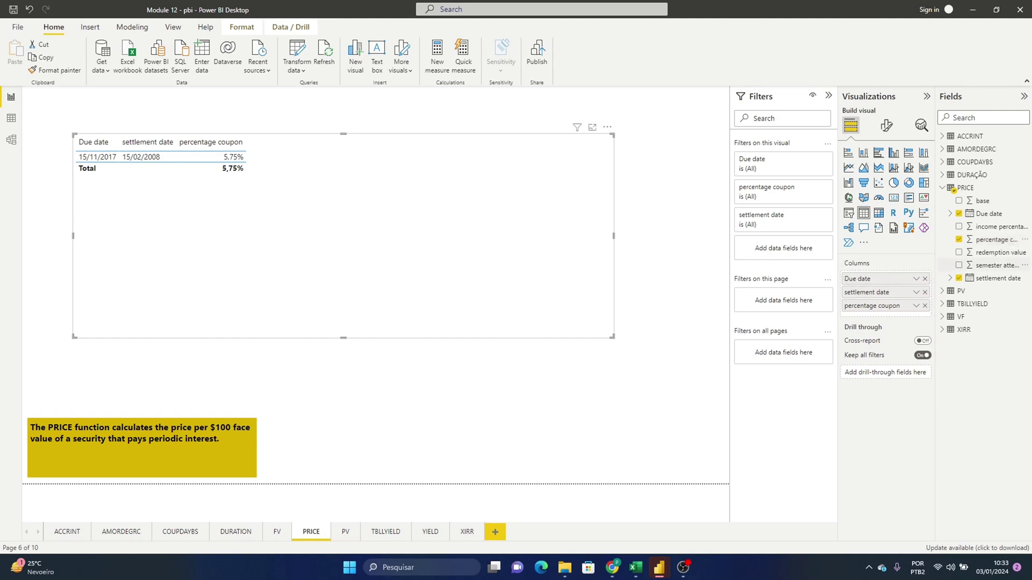
{"action": "left_click_drag", "start_coordinate": [994, 226], "coordinate": [908, 312]}
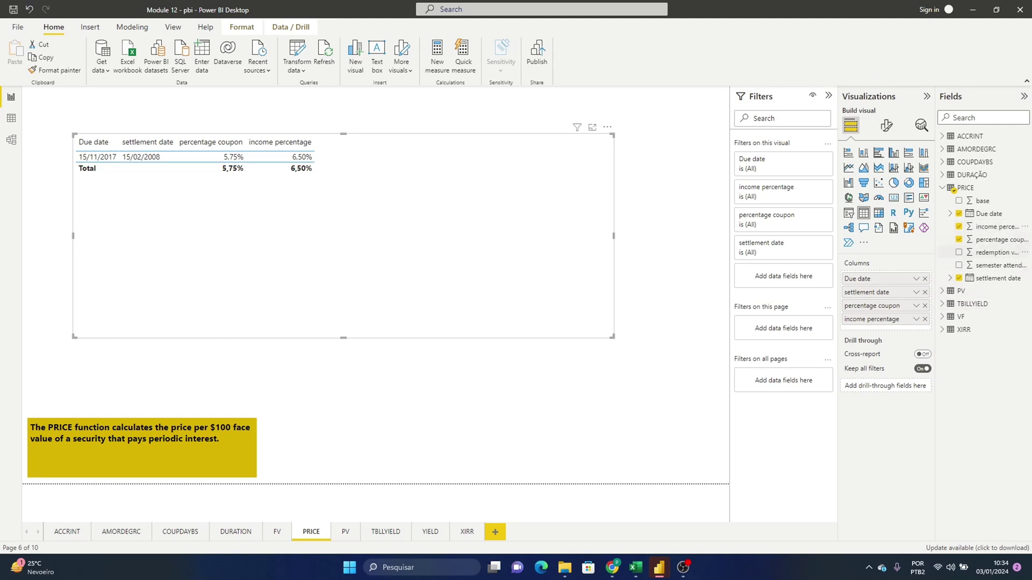
{"action": "left_click_drag", "start_coordinate": [995, 252], "coordinate": [887, 333]}
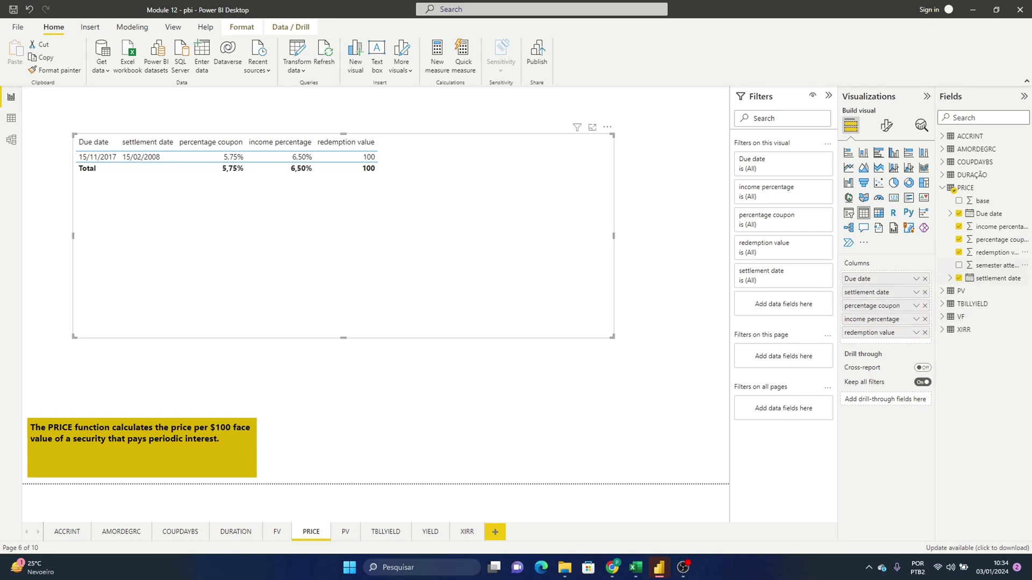
{"action": "left_click_drag", "start_coordinate": [999, 265], "coordinate": [887, 344]}
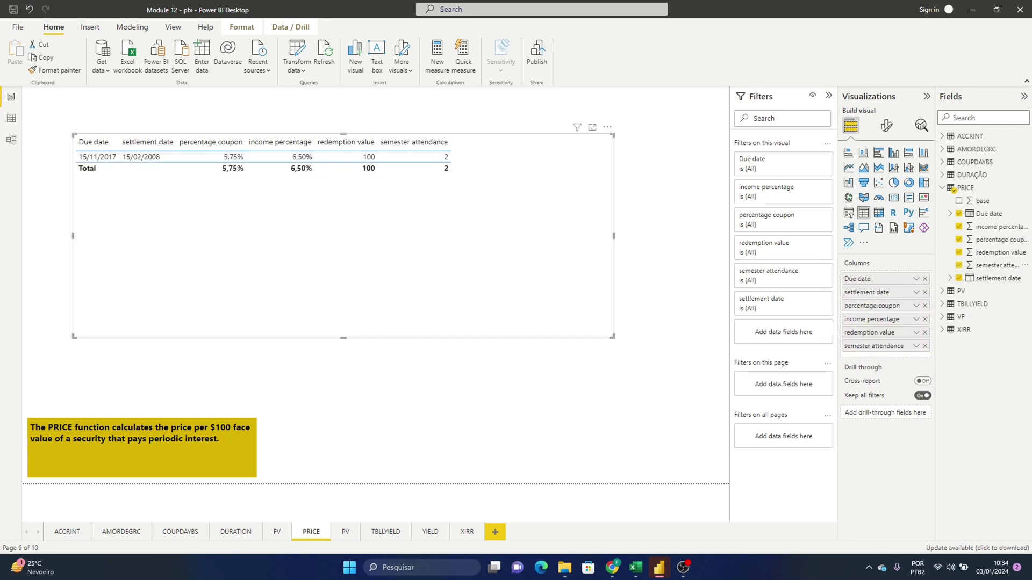
{"action": "left_click_drag", "start_coordinate": [982, 200], "coordinate": [882, 349]}
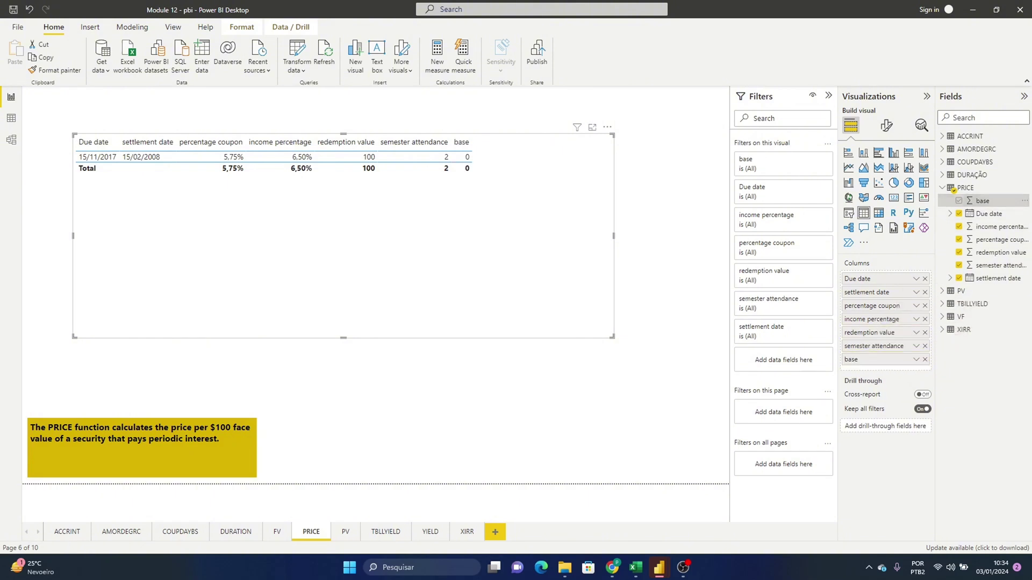
Create a new measure named dPrice in the PRICE table and begin its formula with the PRICE function
{"action": "right_click", "coordinate": [981, 189]}
{"action": "left_click", "coordinate": [910, 210]}
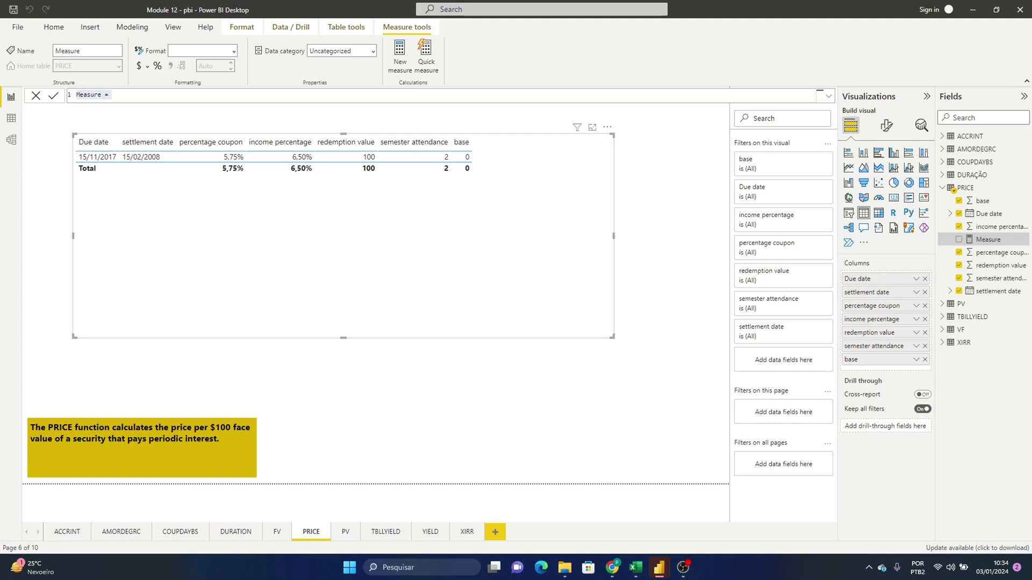
{"action": "type", "text": "dProc"}
{"action": "key", "text": "BackSpace"}
{"action": "key", "text": "BackSpace"}
{"action": "type", "text": "ice = price ("}
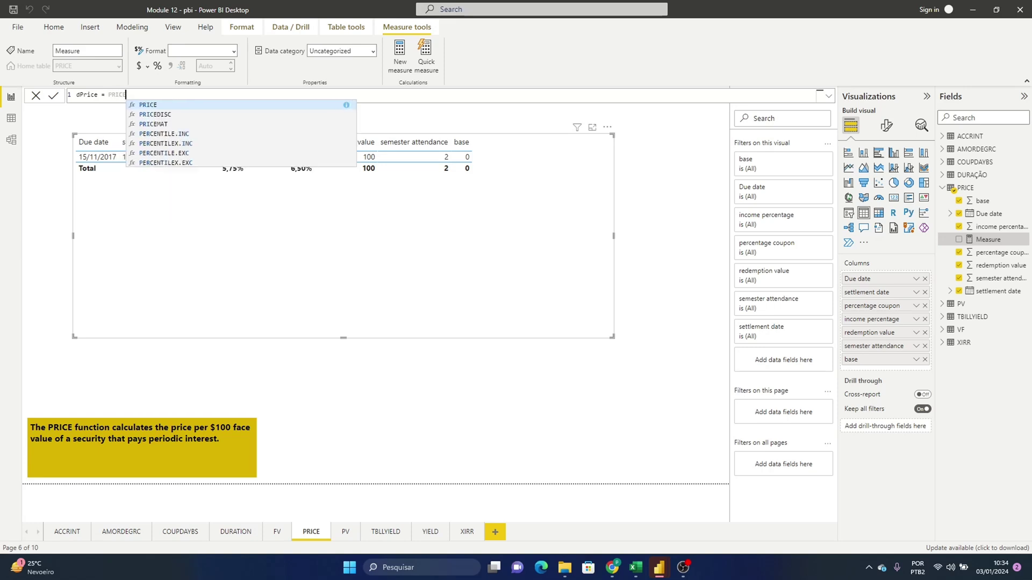
{"action": "key", "text": "BackSpace"}
{"action": "key", "text": "BackSpace"}
{"action": "type", "text": "("}
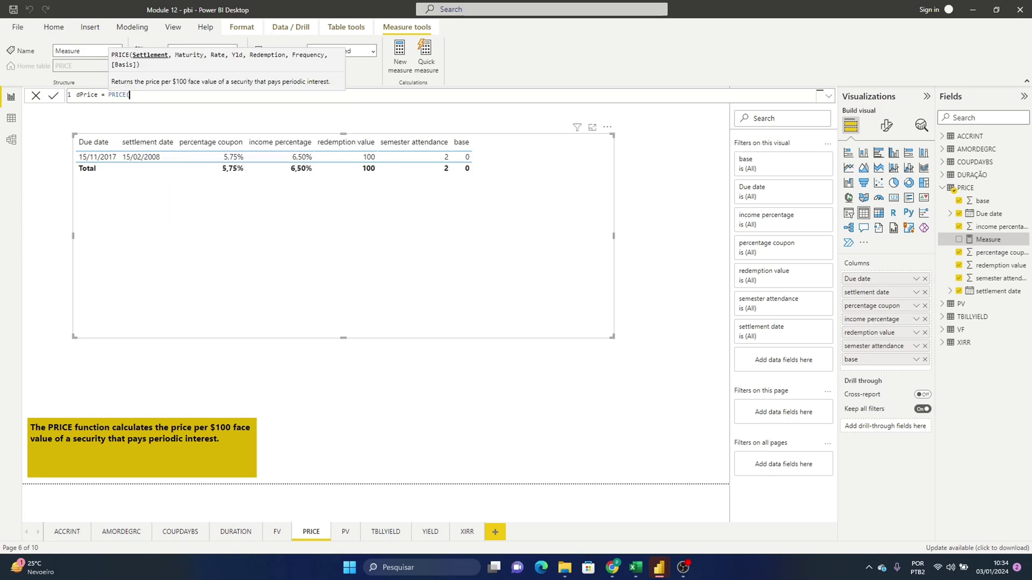
Enter DATE(2017,11,15) as the settlement argument and DATE(2008,2,15) as the maturity argument of PRICE
{"action": "type", "text": "DATE"}
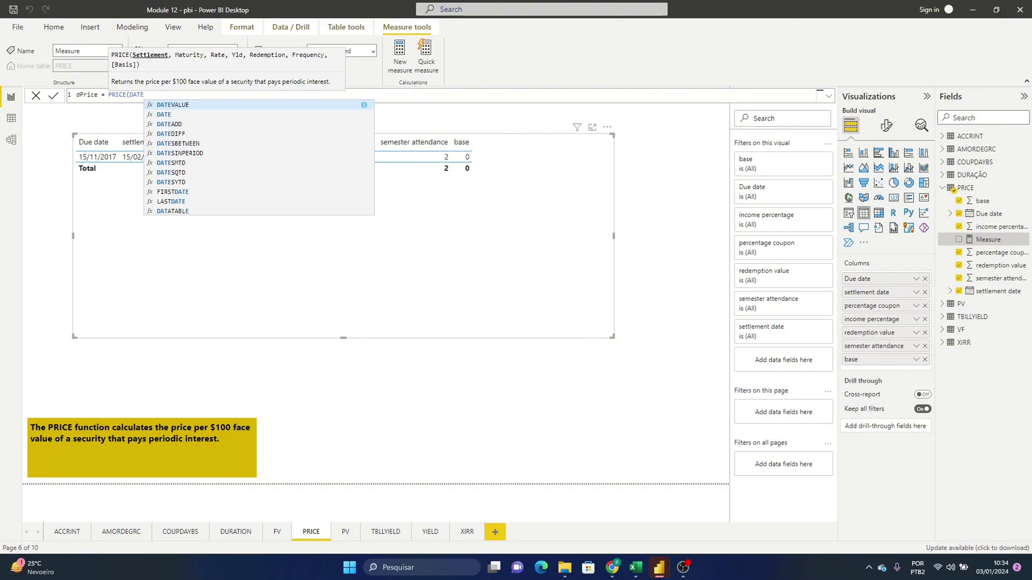
{"action": "type", "text": "("}
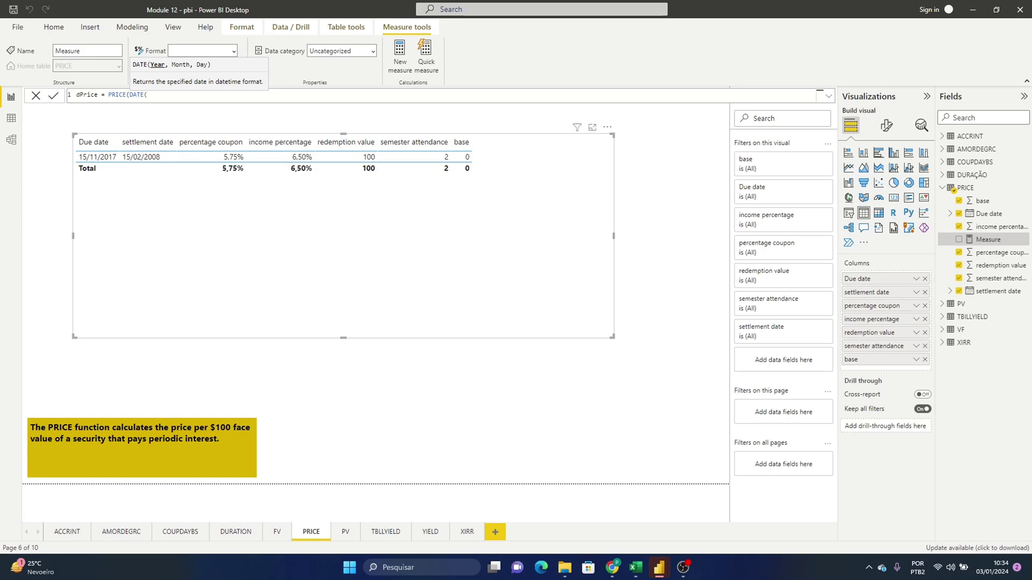
{"action": "type", "text": "2017,11,15), "}
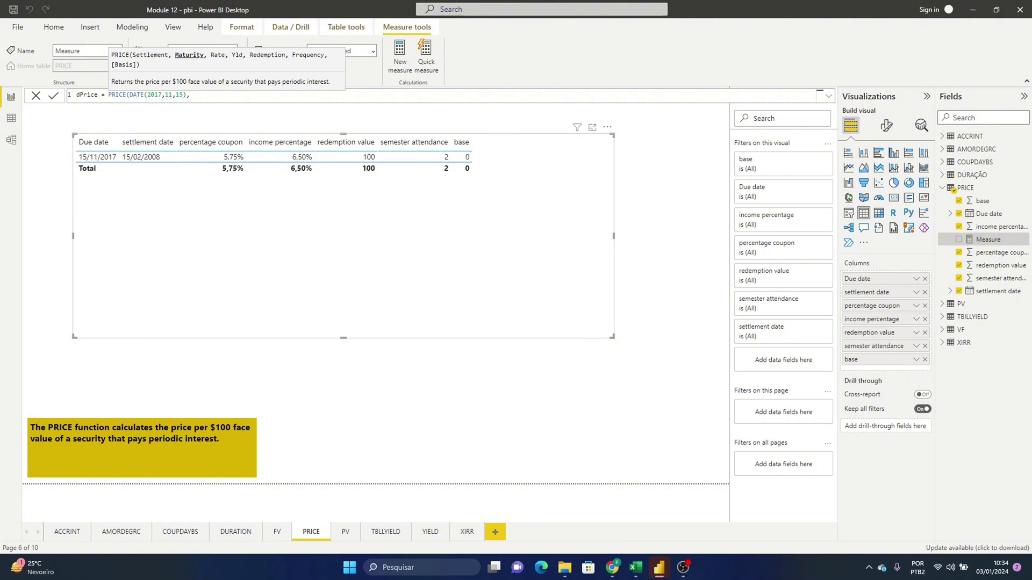
{"action": "type", "text": "DATE("}
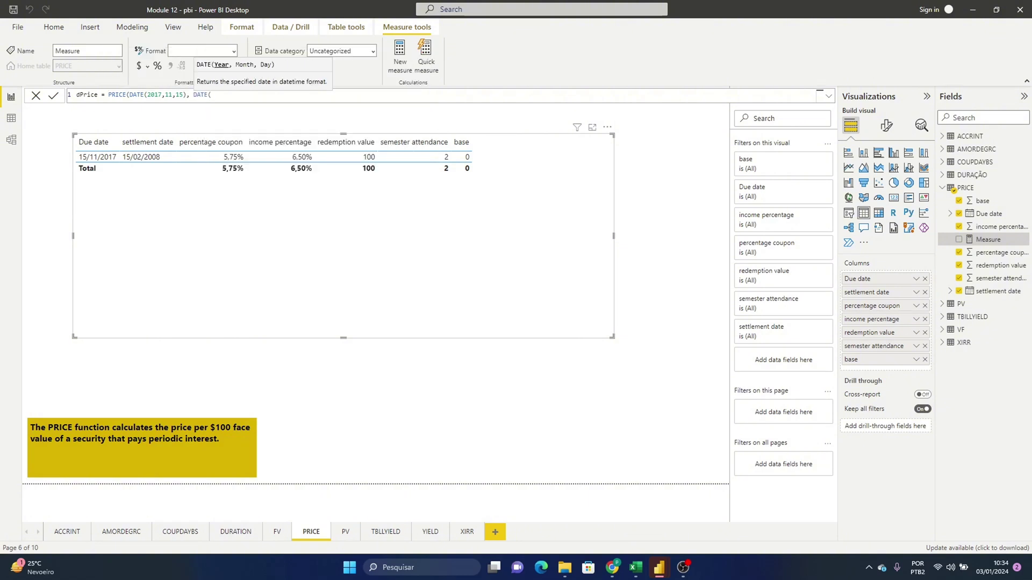
{"action": "type", "text": "2008,2,15)"}
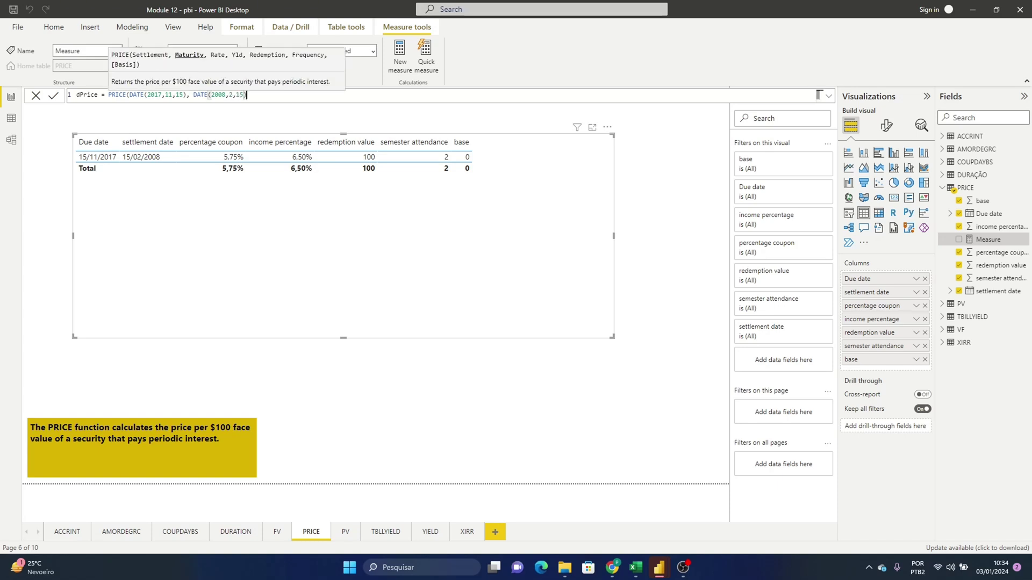
{"action": "type", "text": ", "}
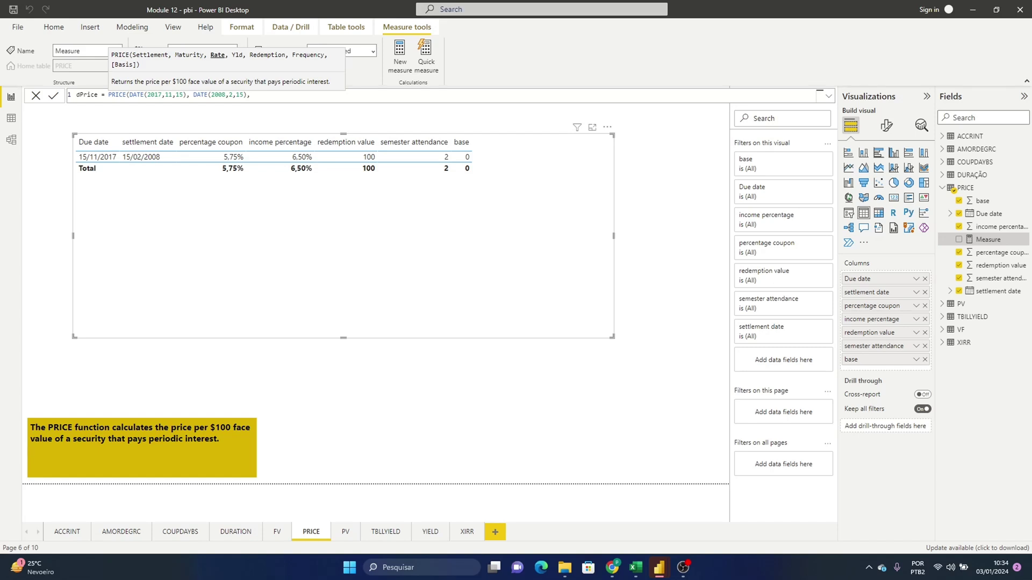
Complete the PRICE formula with the arguments 0.0575, 0.065, 100, 2 and 0, and add dPrice to the table visual
{"action": "type", "text": "0.0575, 0.06"}
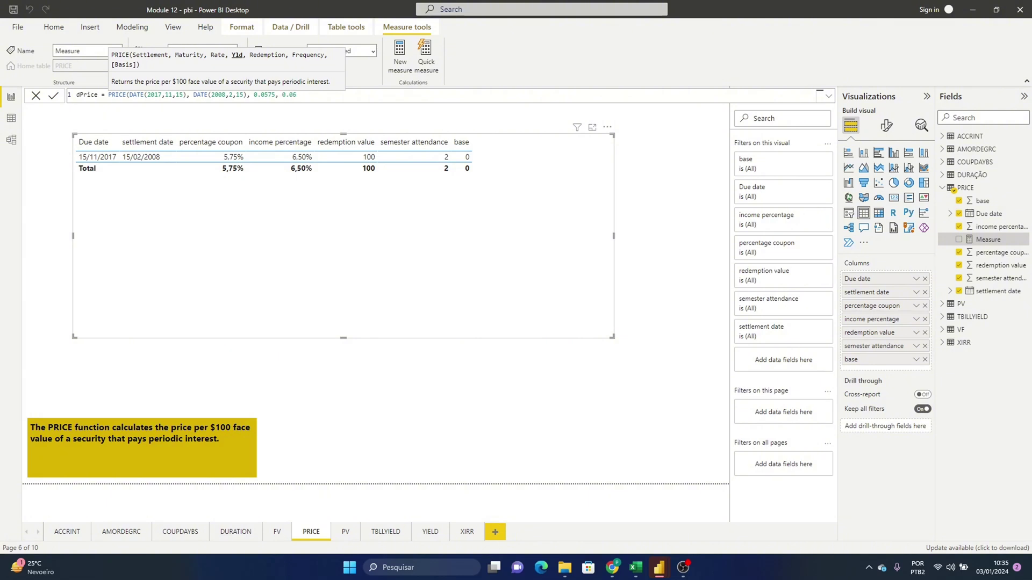
{"action": "type", "text": "5,100,2,0)"}
{"action": "key", "text": "Return"}
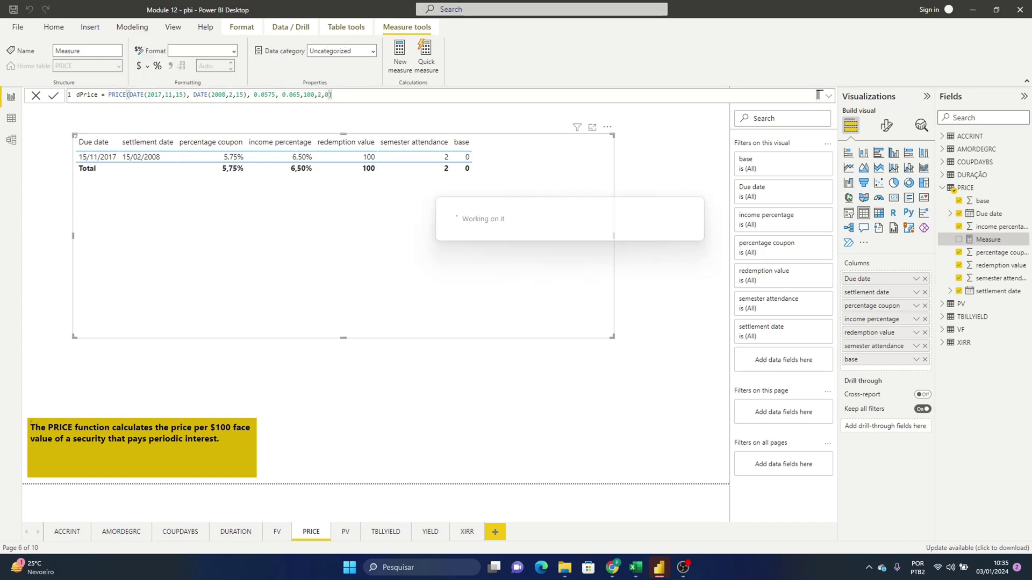
{"action": "left_click_drag", "start_coordinate": [985, 213], "coordinate": [903, 365]}
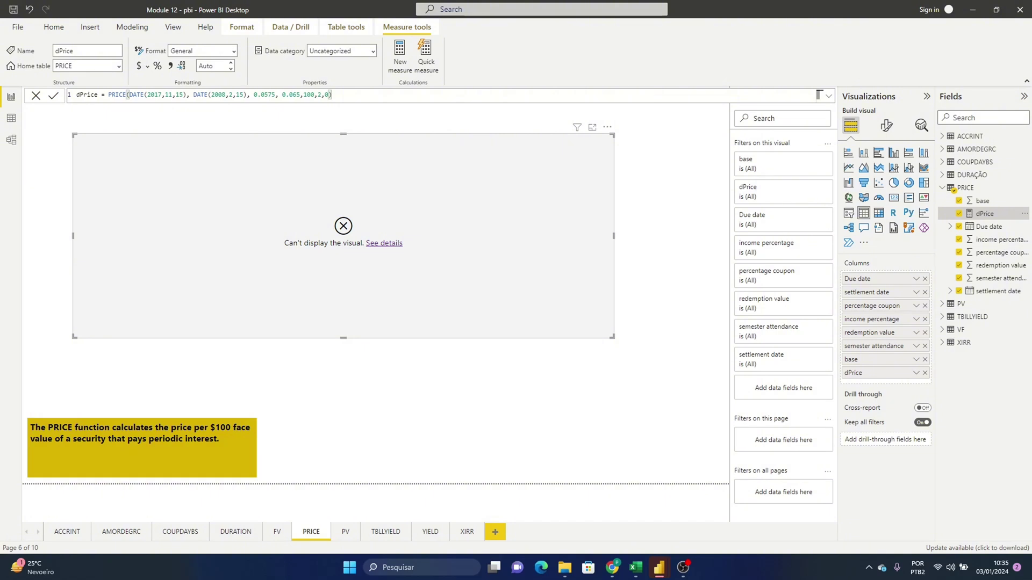
Change the settlement argument of the dPrice formula to DATE(2008,2,15)
{"action": "double_click", "coordinate": [155, 95]}
{"action": "type", "text": "200"}
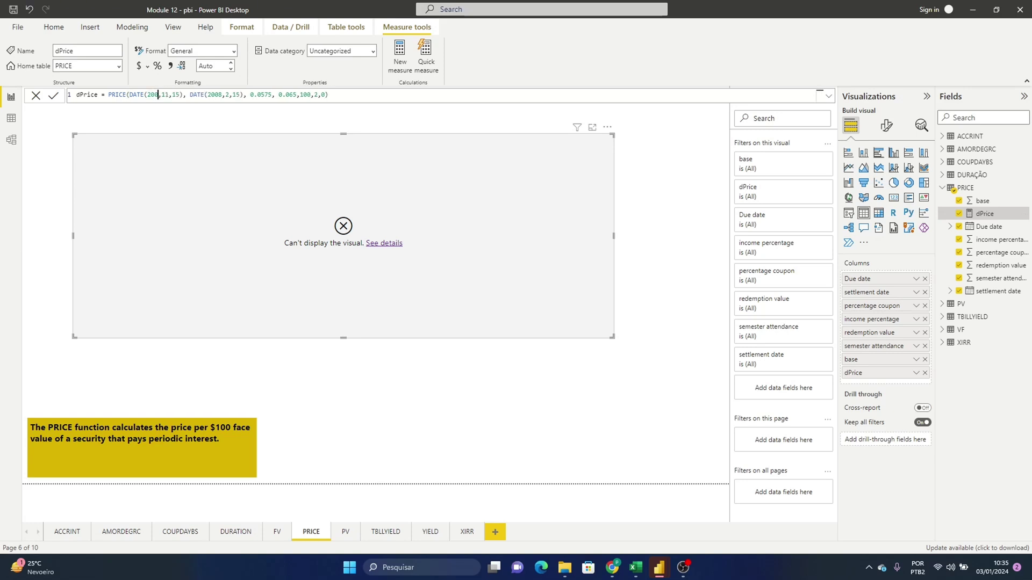
{"action": "type", "text": "8"}
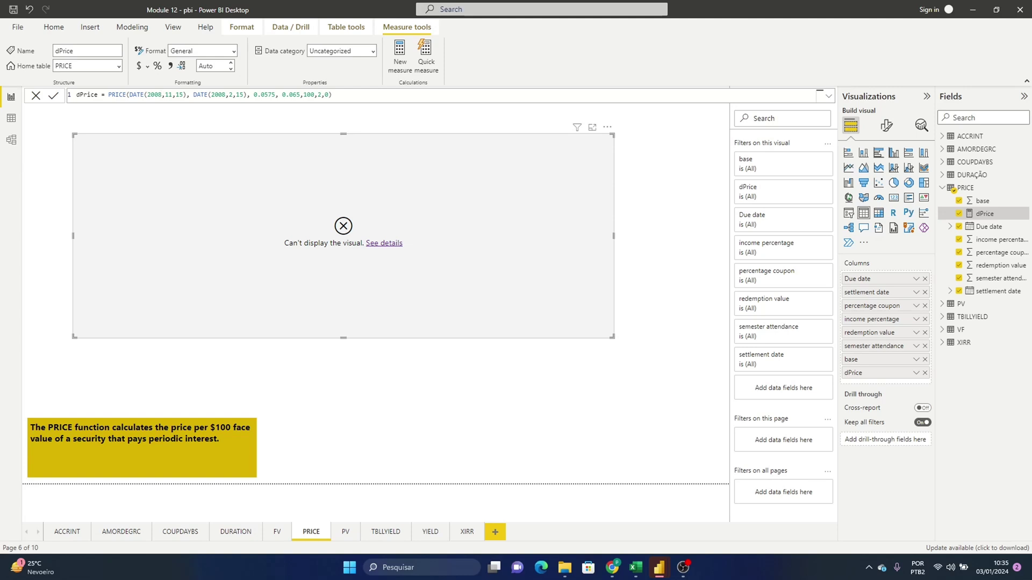
{"action": "left_click", "coordinate": [172, 96]}
{"action": "key", "text": "BackSpace"}
{"action": "key", "text": "BackSpace"}
{"action": "type", "text": "2"}
Change the maturity argument of the dPrice formula to DATE(2017,11,15) and apply the measure
{"action": "left_click", "coordinate": [239, 95]}
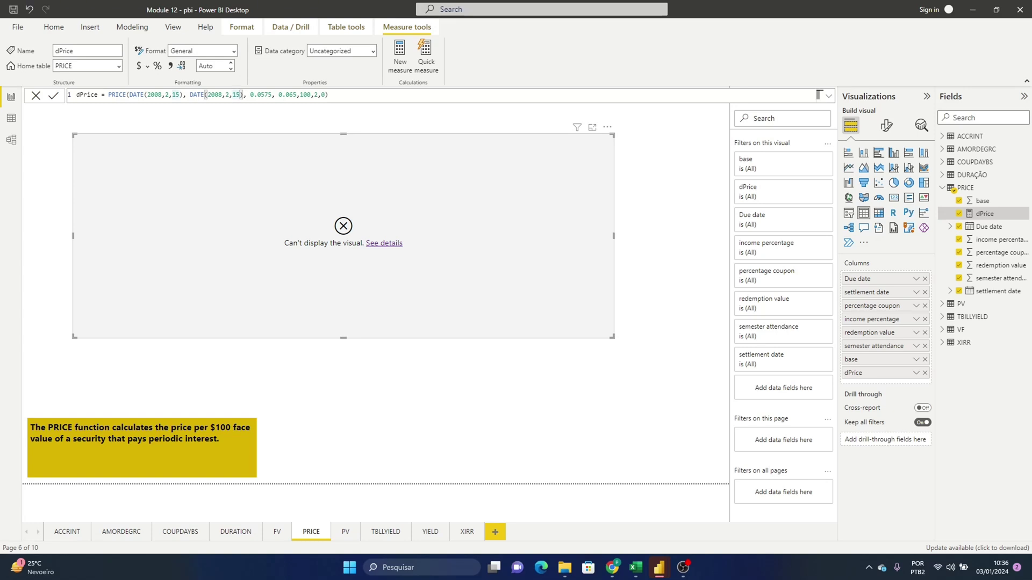
{"action": "key", "text": "BackSpace"}
{"action": "key", "text": "BackSpace"}
{"action": "key", "text": "BackSpace"}
{"action": "key", "text": "BackSpace"}
{"action": "key", "text": "BackSpace"}
{"action": "key", "text": "BackSpace"}
{"action": "key", "text": "BackSpace"}
{"action": "key", "text": "BackSpace"}
{"action": "type", "text": "017,11"}
{"action": "type", "text": ",1"}
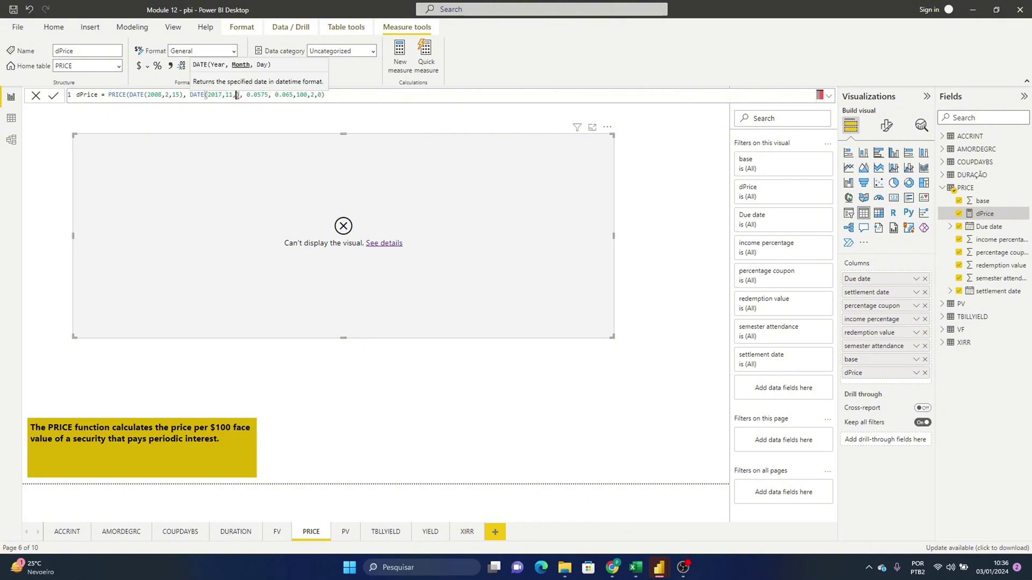
{"action": "type", "text": "5"}
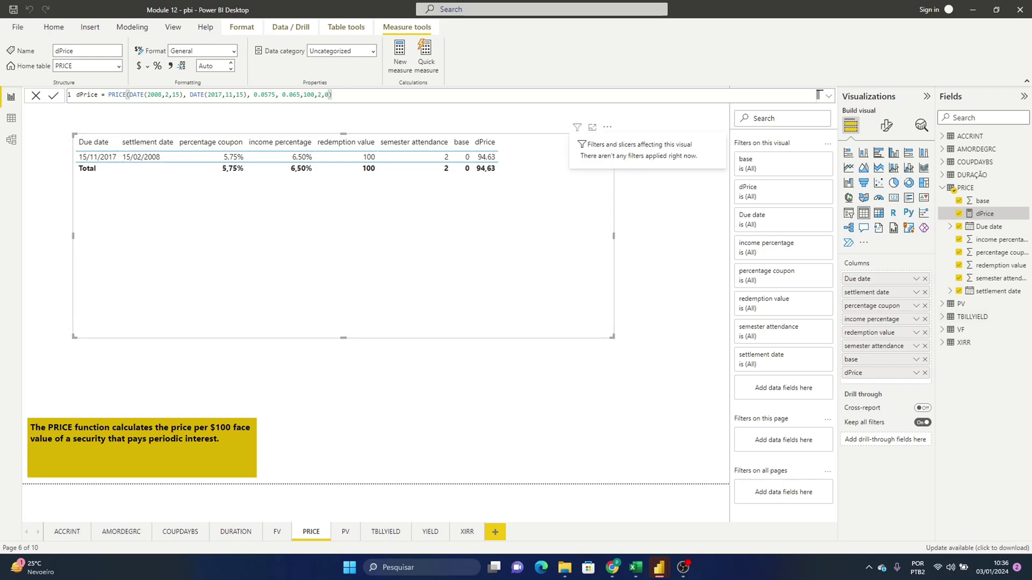
Reorder the table visual's columns so that settlement date comes before Due date
{"action": "left_click_drag", "start_coordinate": [860, 278], "coordinate": [860, 294]}
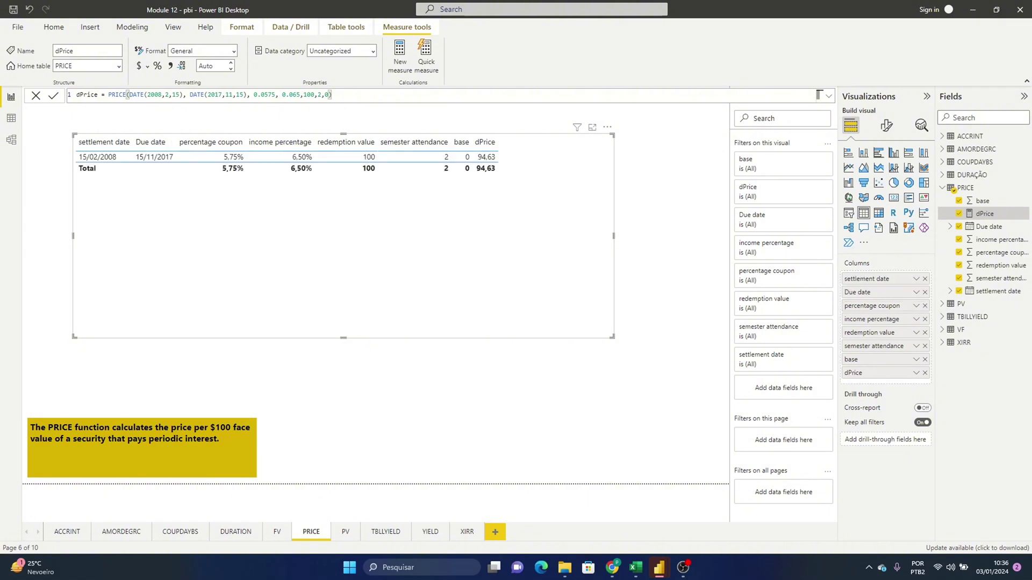